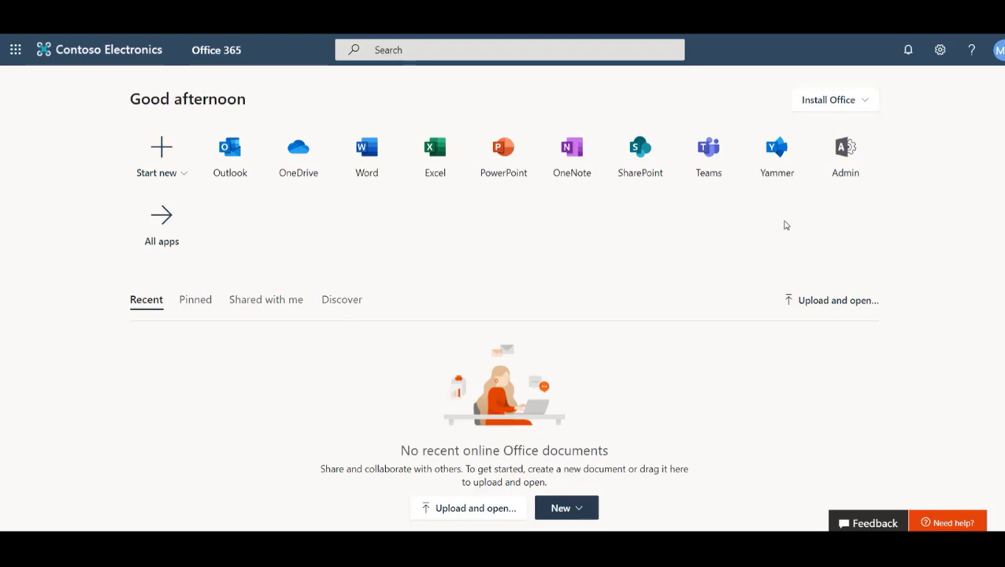
# Step: Go to the admin center's Active users page under Users
pyautogui.click(853, 165)
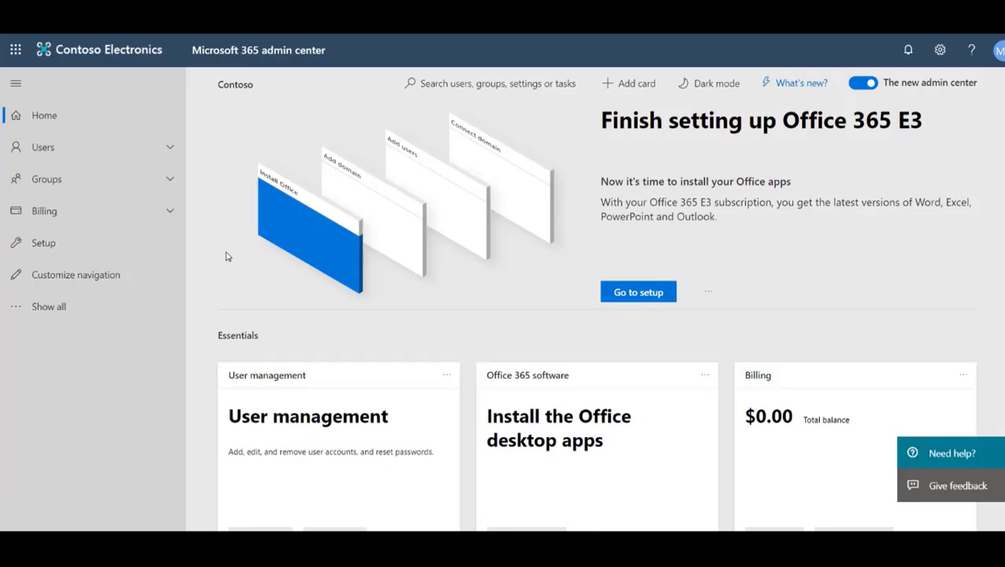
pyautogui.click(132, 149)
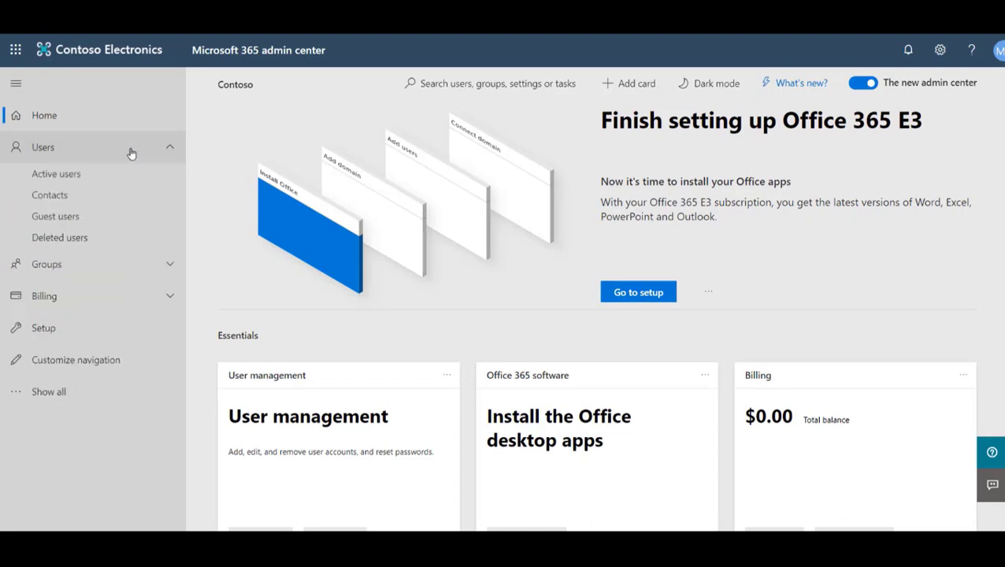
pyautogui.click(115, 176)
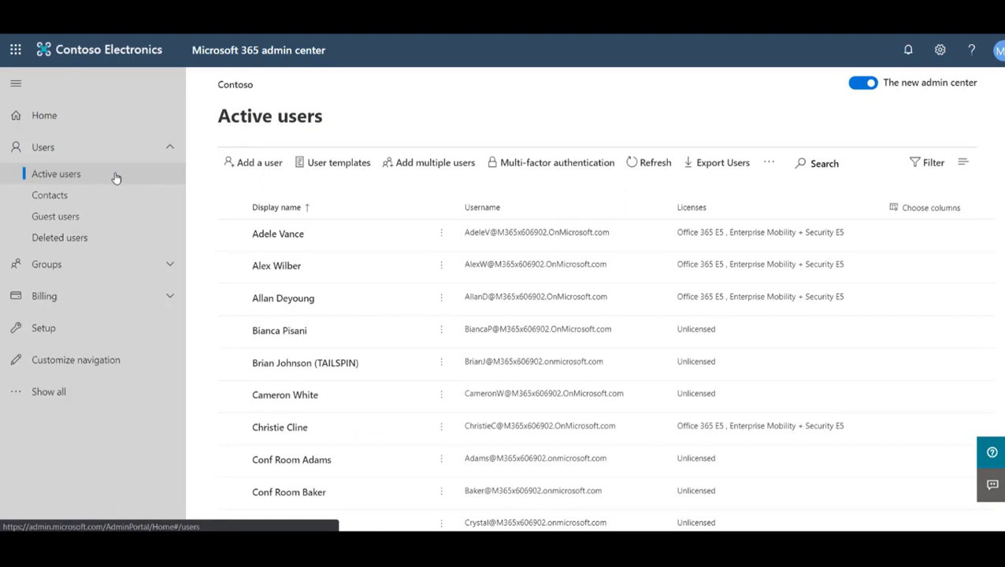
# Step: Start a new user with display name Migration Admin and username migadmin
pyautogui.click(265, 166)
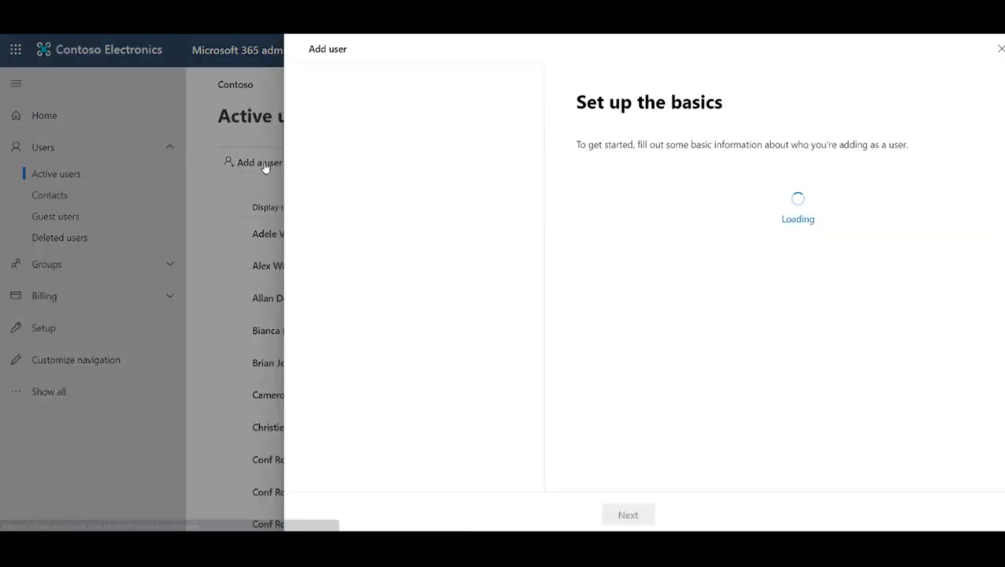
pyautogui.click(602, 204)
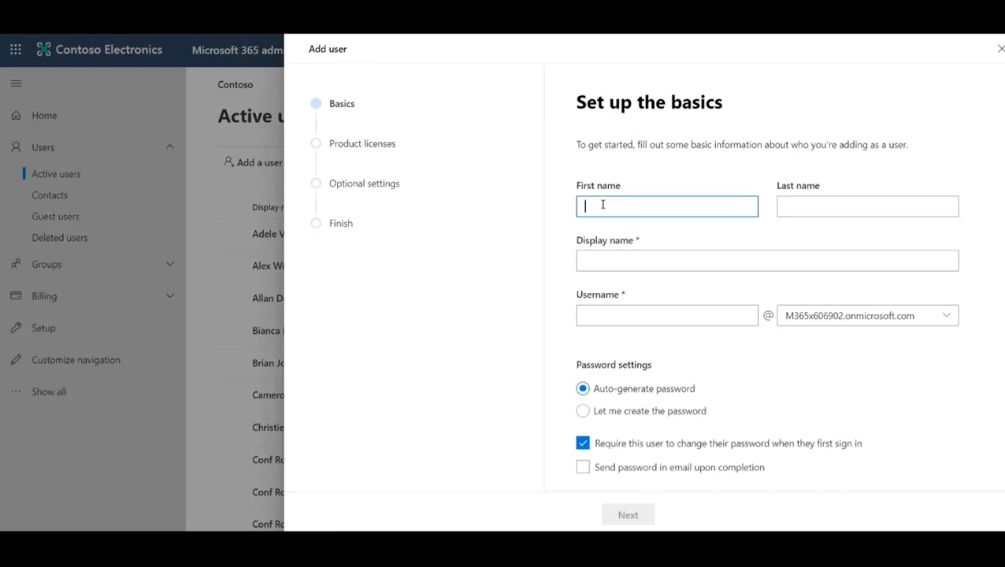
pyautogui.write('Miguas')
pyautogui.write('ion')
pyautogui.press('Tab')
pyautogui.write('Admin')
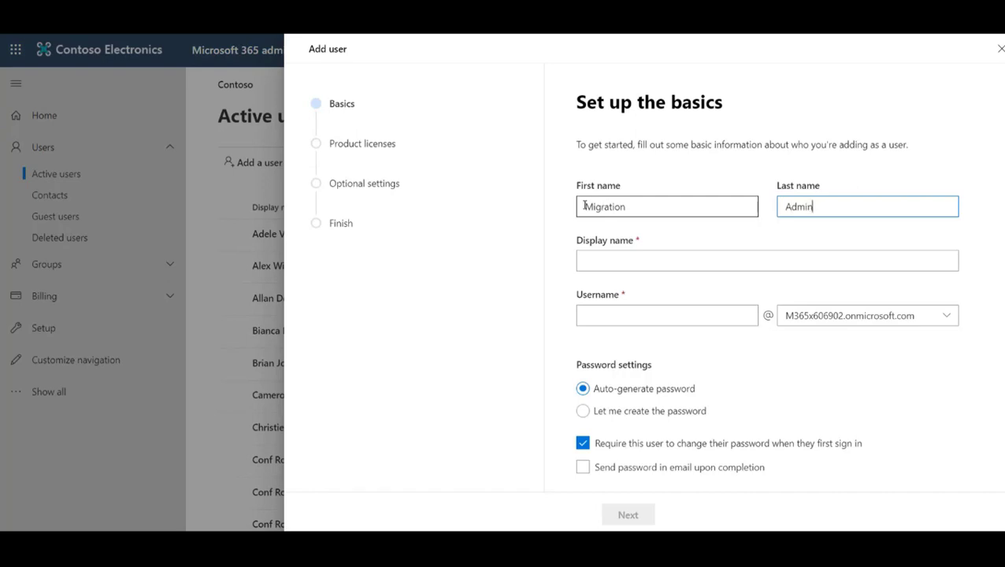
pyautogui.click(604, 262)
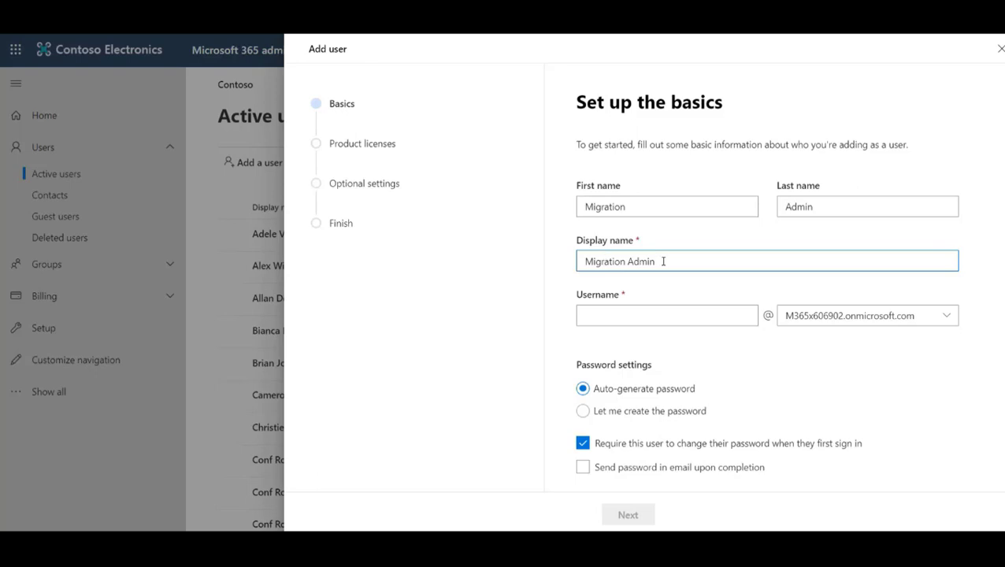
pyautogui.click(620, 310)
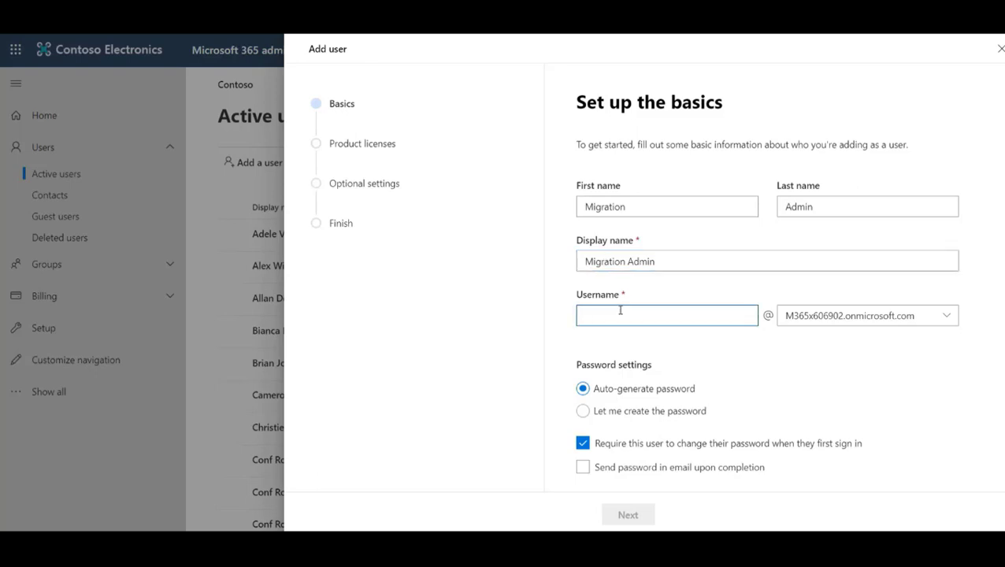
pyautogui.write('migadmin')
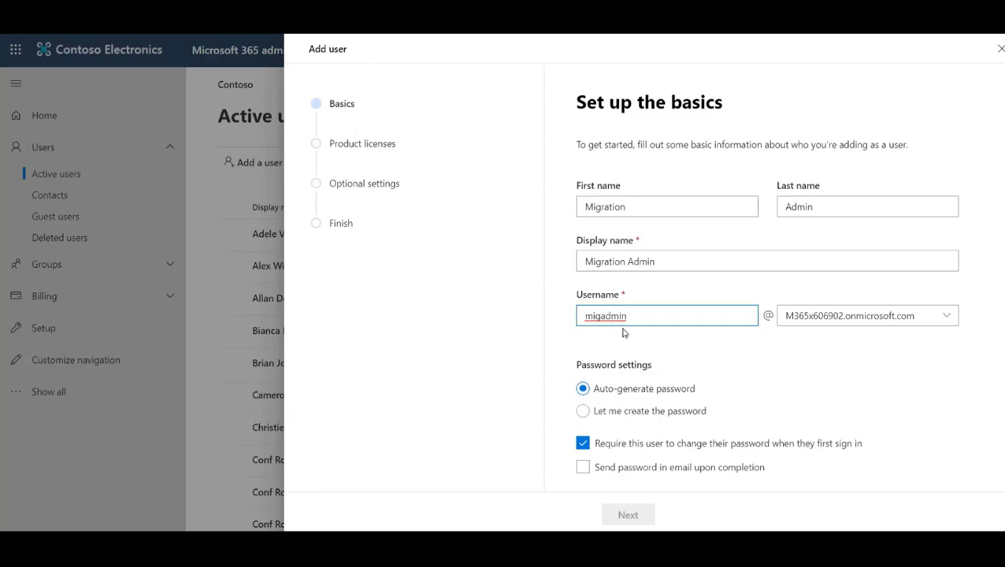
# Step: Give the user a custom password without requiring a change at first sign-in
pyautogui.click(584, 411)
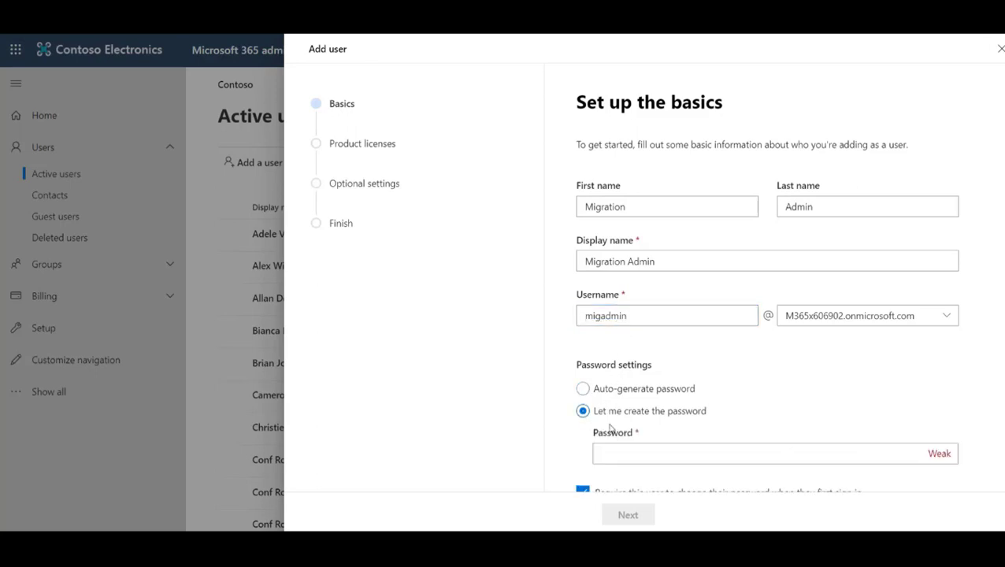
pyautogui.click(623, 458)
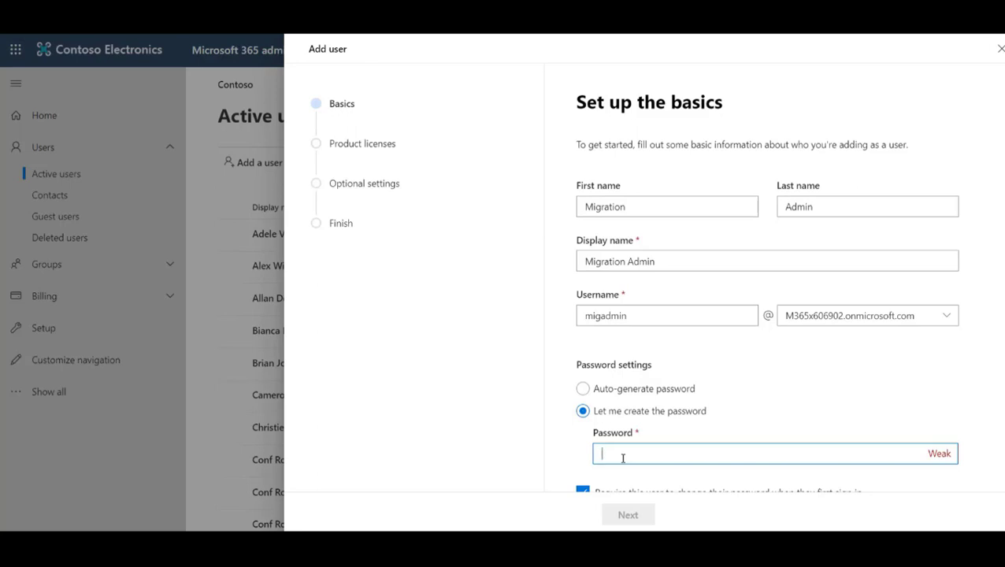
pyautogui.write('********')
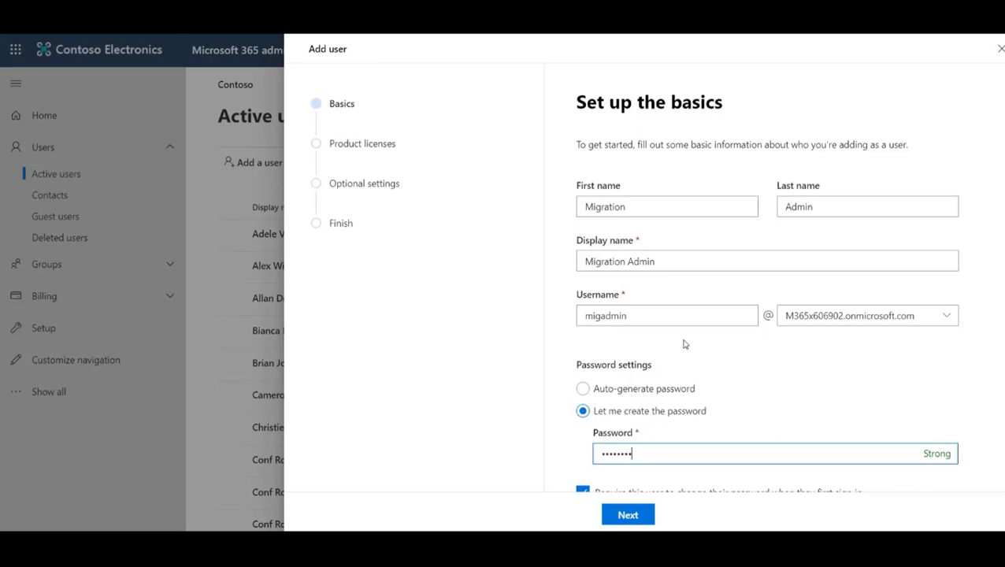
pyautogui.scroll(-1, 685, 344)
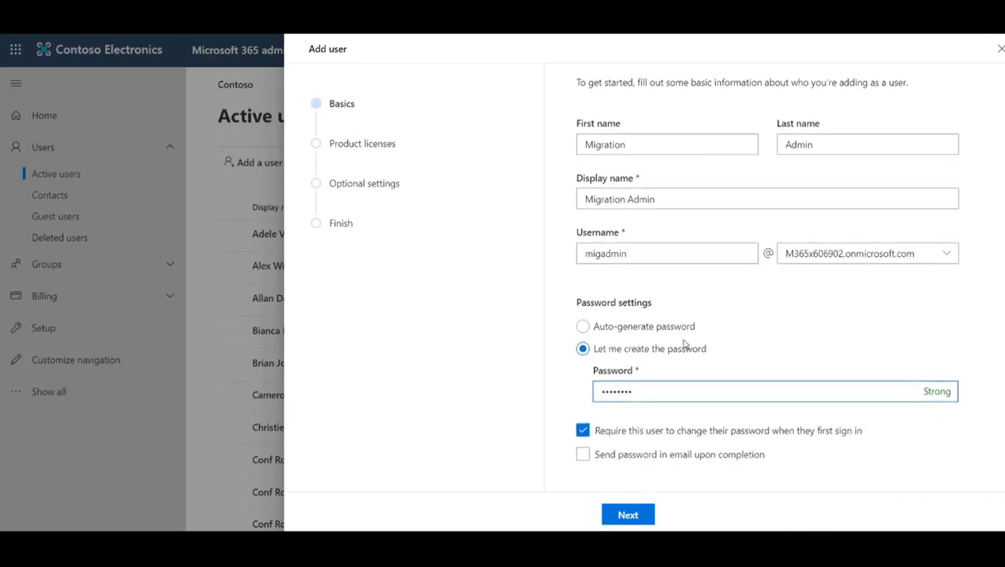
pyautogui.click(582, 430)
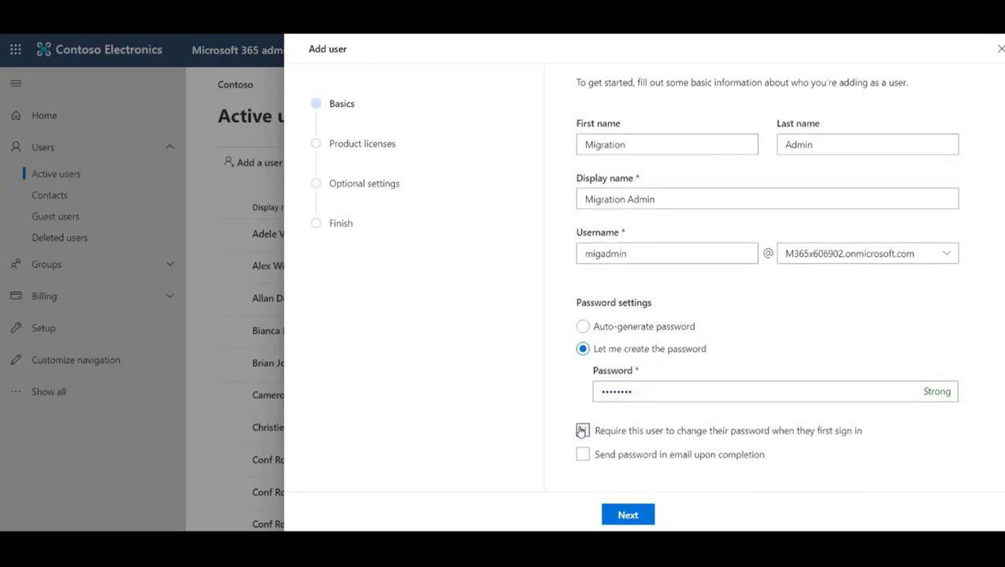
# Step: On the licences step, tick Office 365 E3 and continue to Optional settings
pyautogui.click(636, 516)
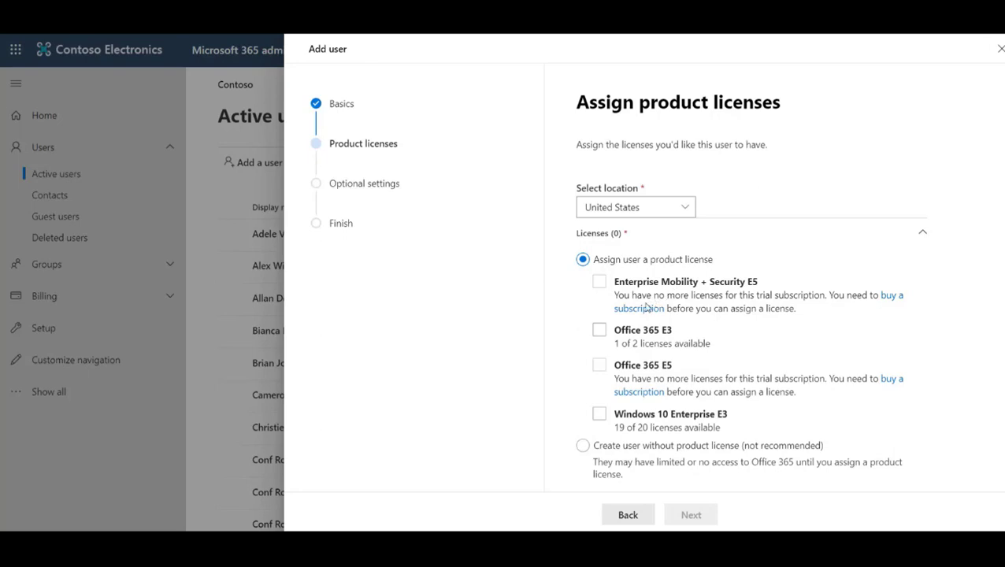
pyautogui.click(600, 331)
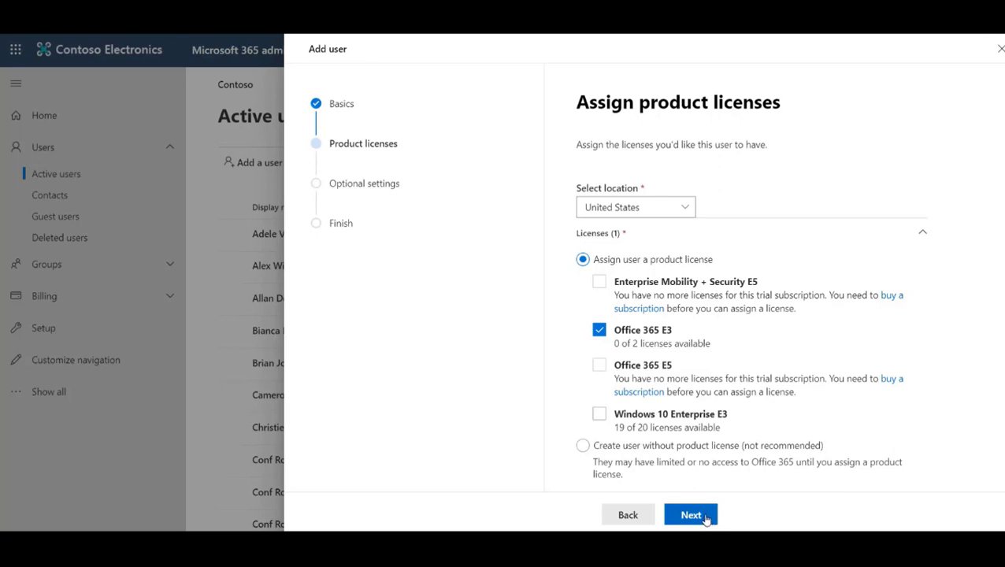
pyautogui.click(705, 517)
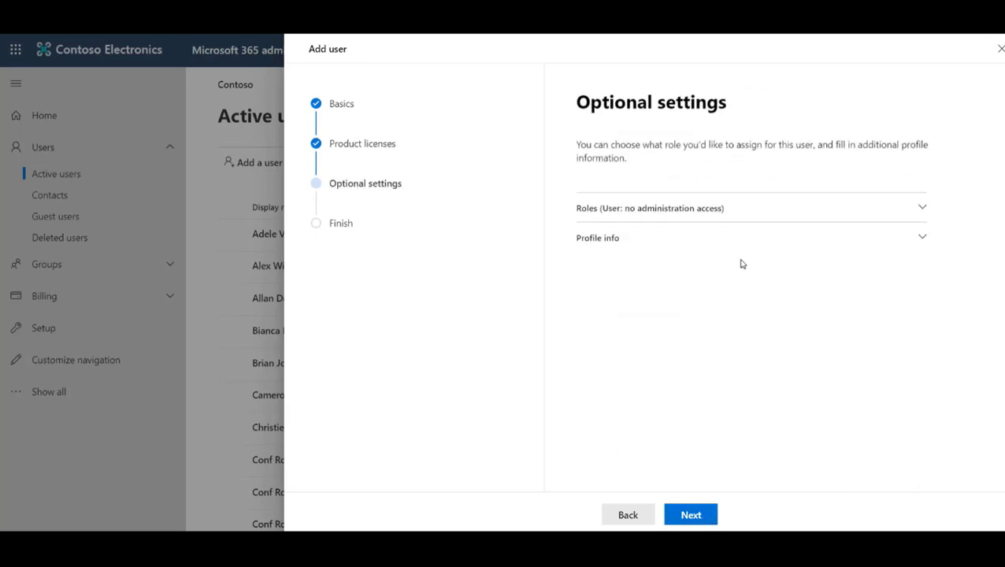
# Step: Grant admin center access with the Exchange admin and Global admin roles, then proceed to review
pyautogui.click(919, 208)
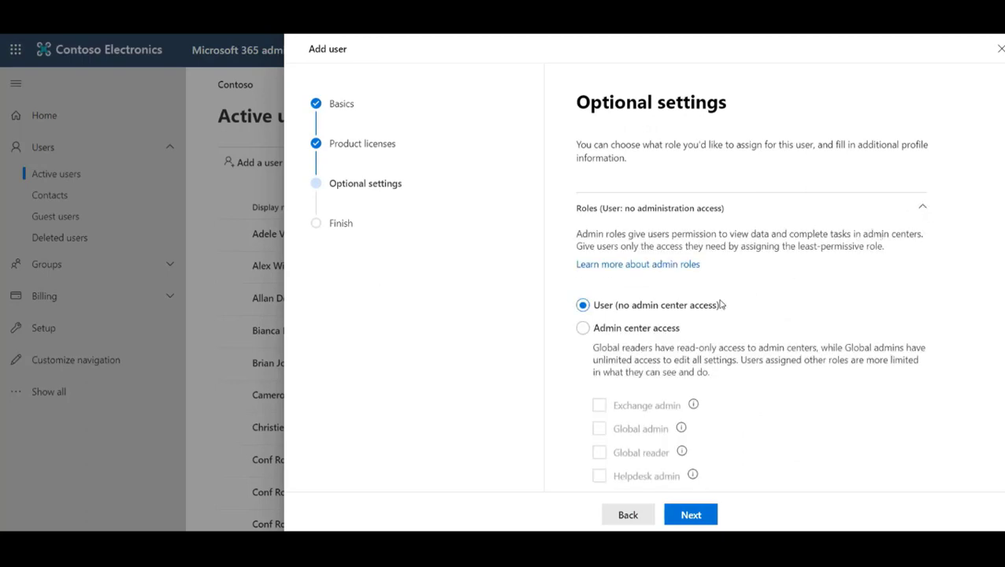
pyautogui.click(592, 332)
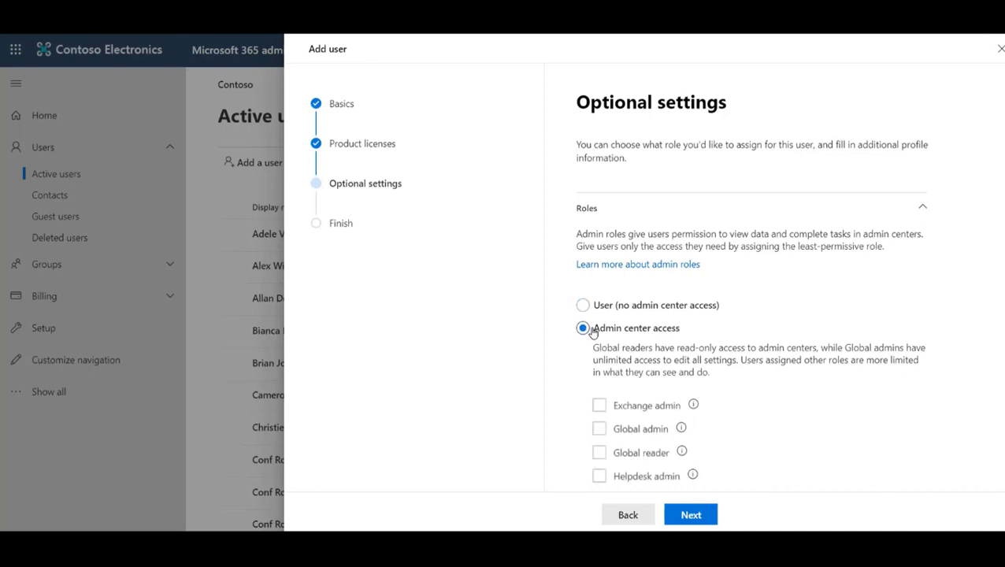
pyautogui.click(599, 406)
pyautogui.click(599, 428)
pyautogui.scroll(-2, 688, 383)
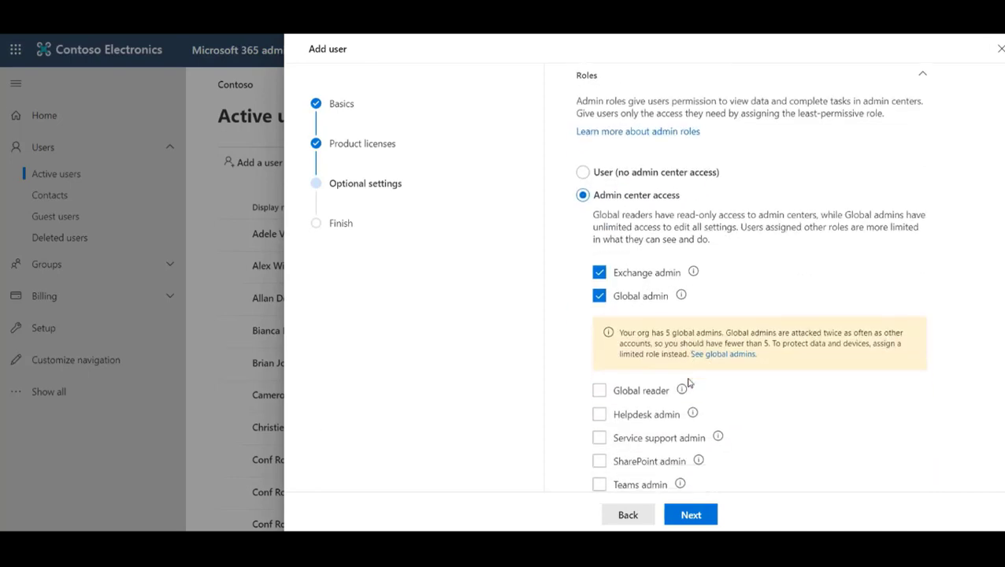
pyautogui.scroll(-2, 757, 348)
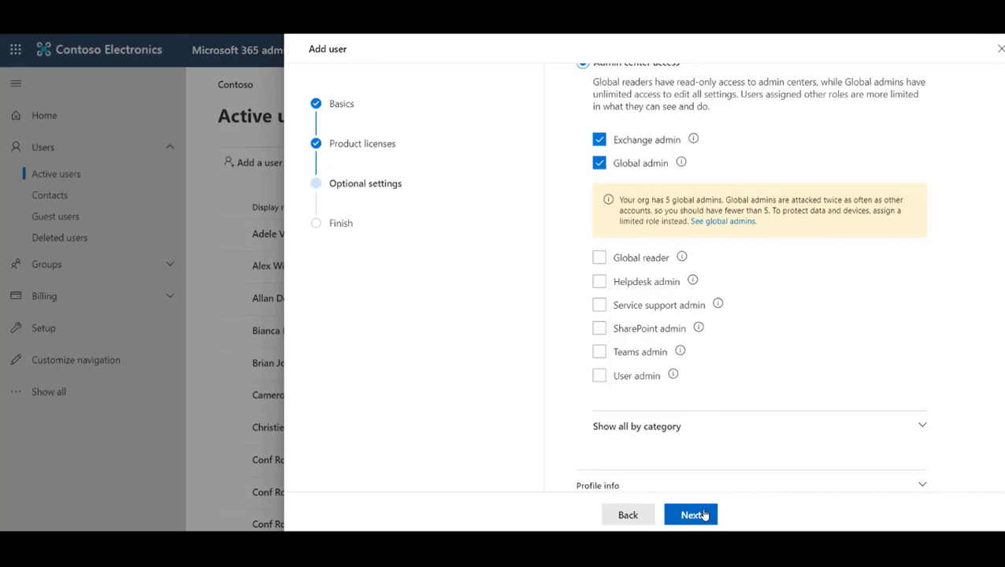
pyautogui.click(692, 515)
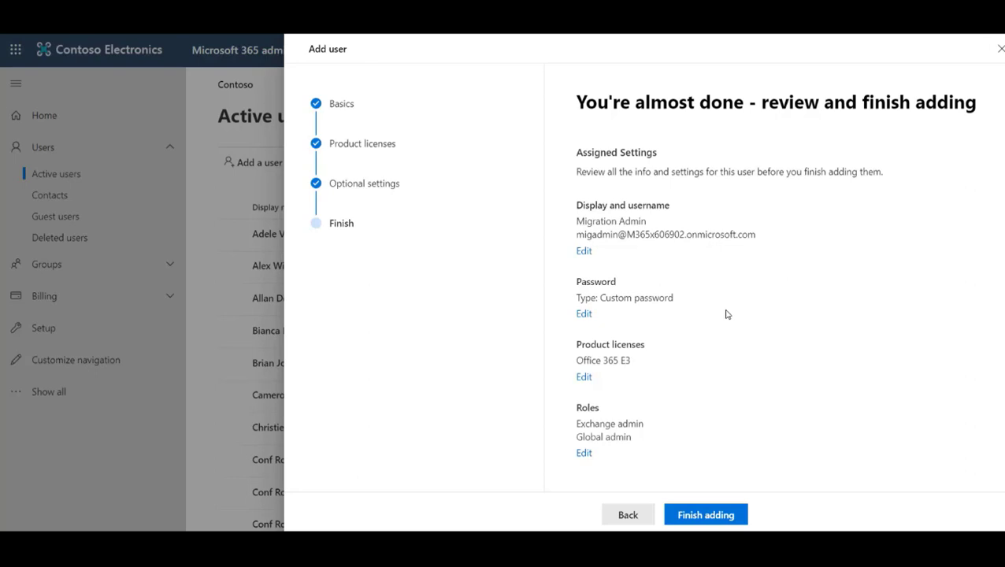
# Step: Finish adding Migration Admin and close the confirmation panel
pyautogui.click(733, 515)
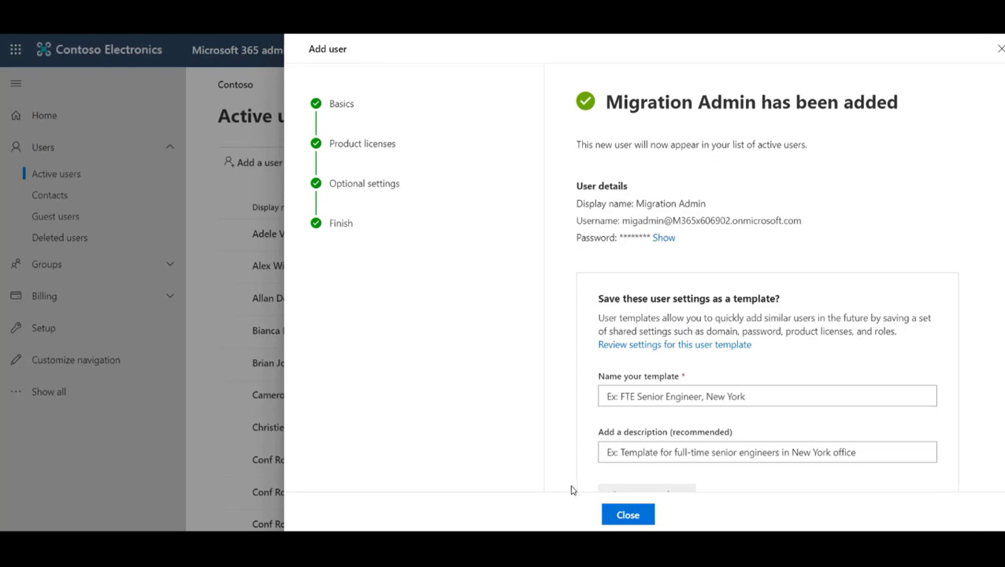
pyautogui.click(628, 516)
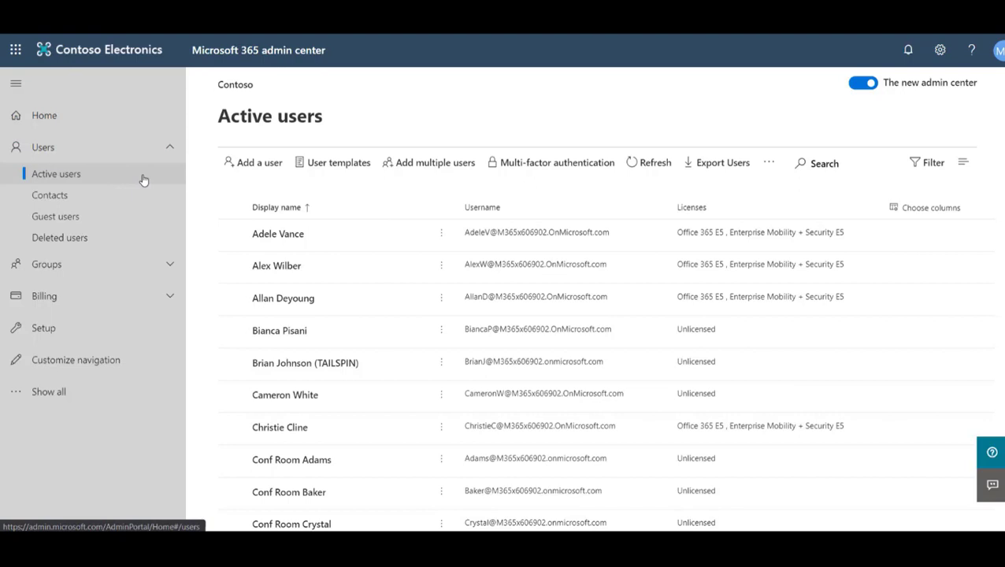
pyautogui.click(819, 164)
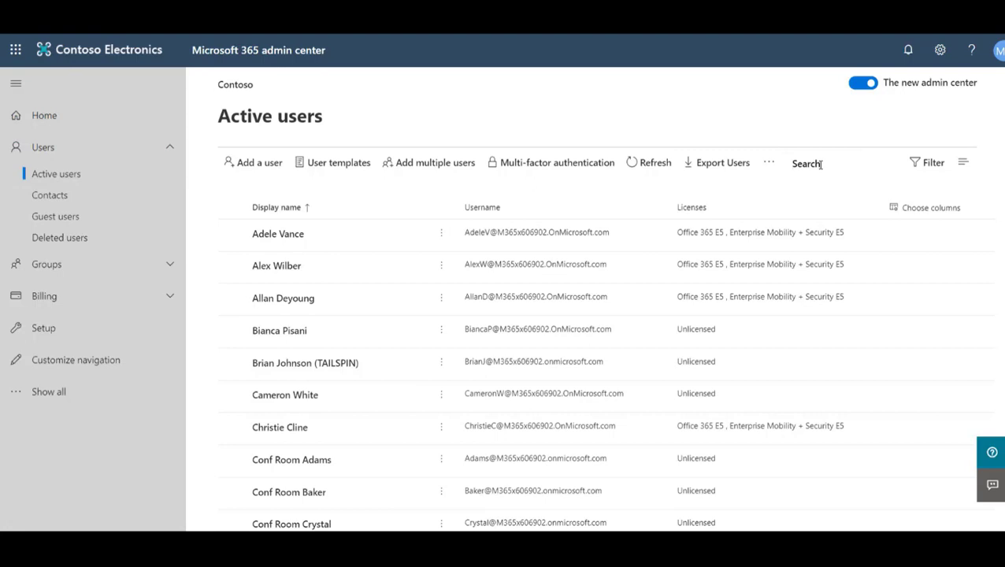
pyautogui.write('Migration')
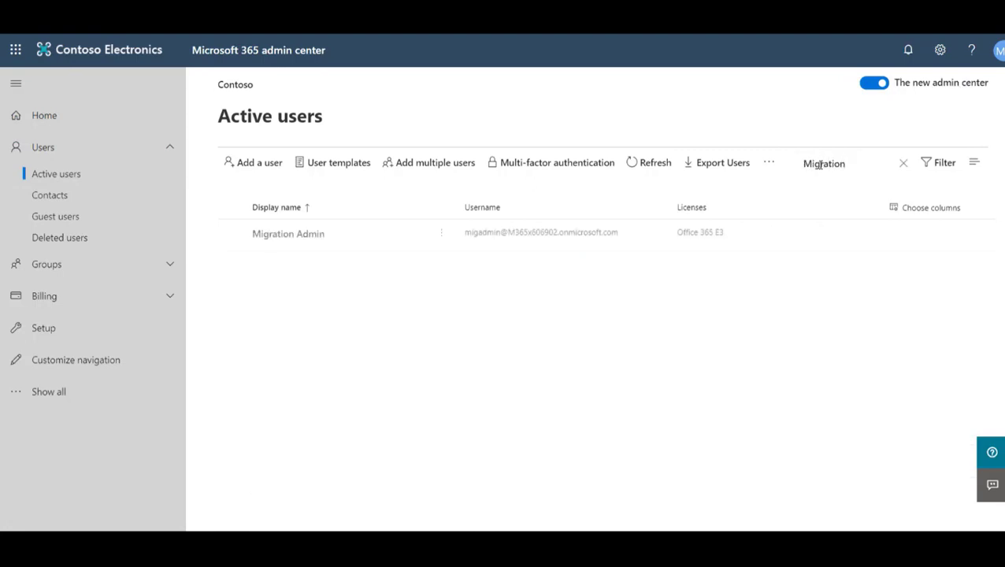
pyautogui.click(300, 236)
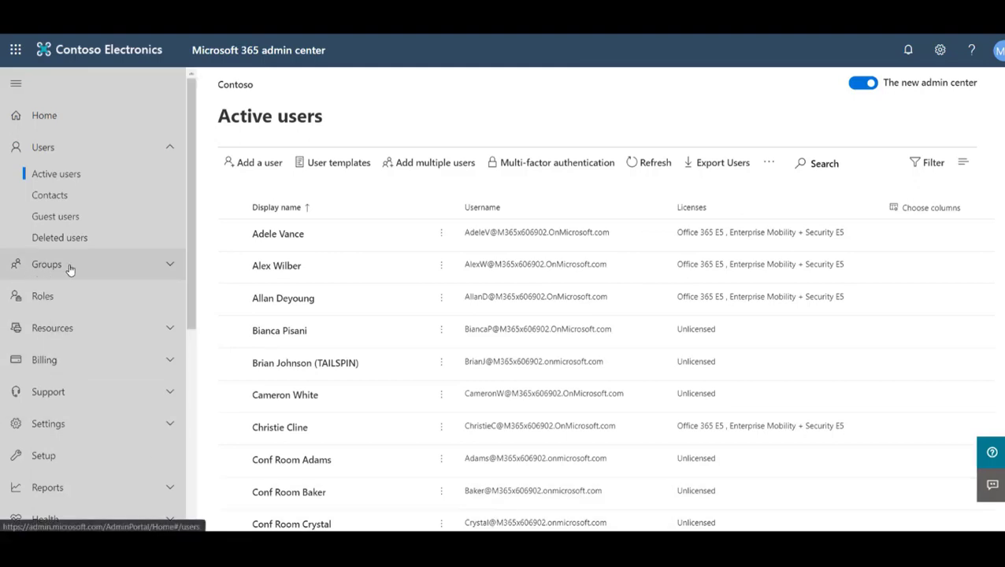
# Step: Show the admin role groups under permissions in the Exchange admin center
pyautogui.scroll(-5, 82, 262)
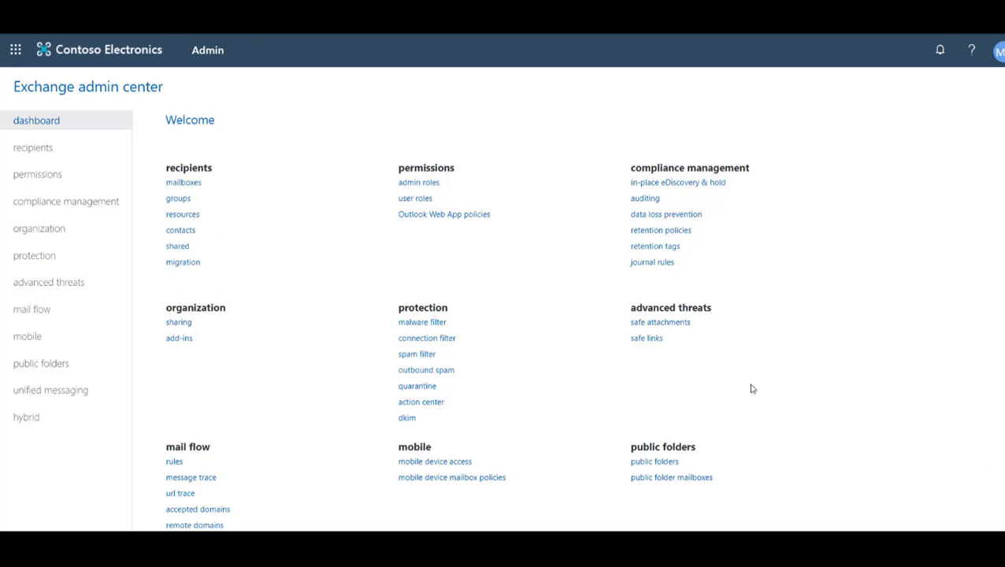
pyautogui.click(39, 181)
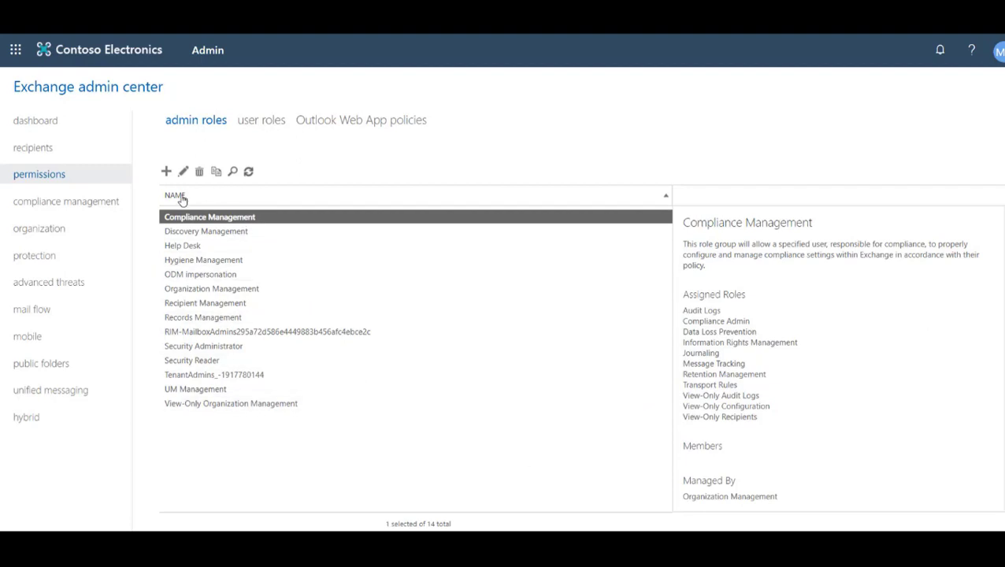
# Step: Create a new admin role group named Impersonation
pyautogui.click(166, 172)
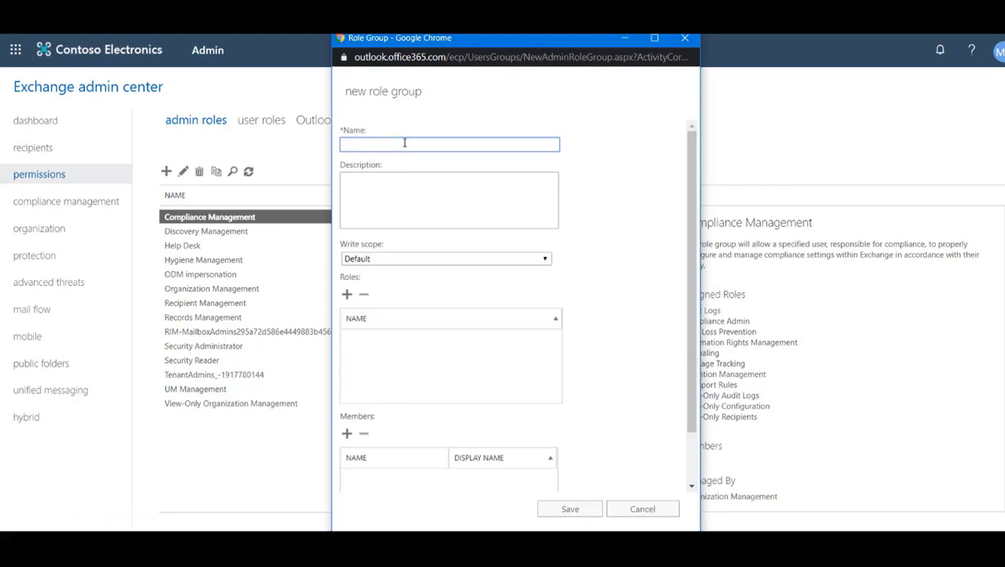
pyautogui.write('Impoe')
pyautogui.press('BackSpace')
pyautogui.press('BackSpace')
pyautogui.write('ersona')
pyautogui.press('BackSpace')
pyautogui.press('BackSpace')
pyautogui.press('BackSpace')
pyautogui.write('ionation')
# Step: Add the ApplicationImpersonation role to the Impersonation group
pyautogui.click(347, 295)
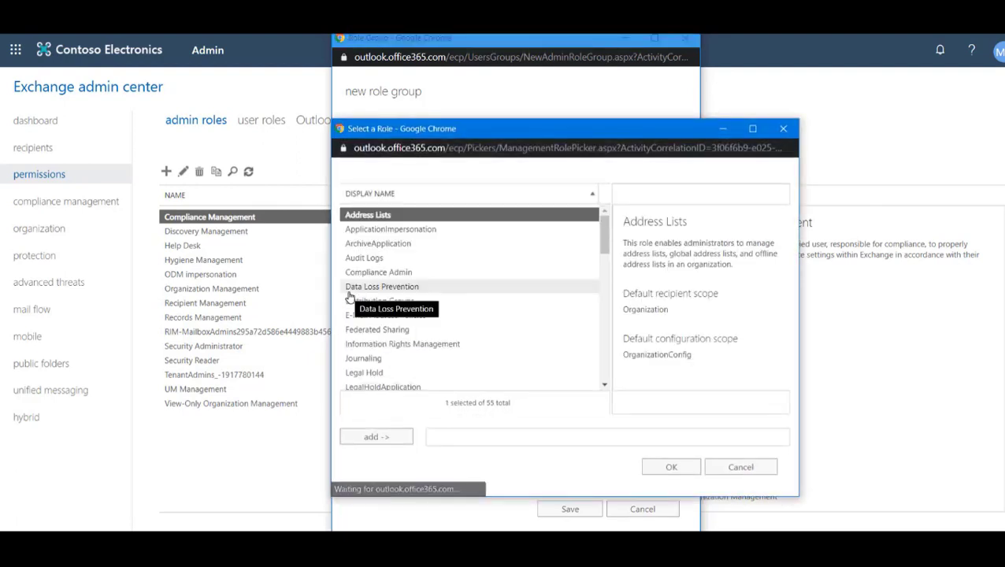
pyautogui.click(392, 229)
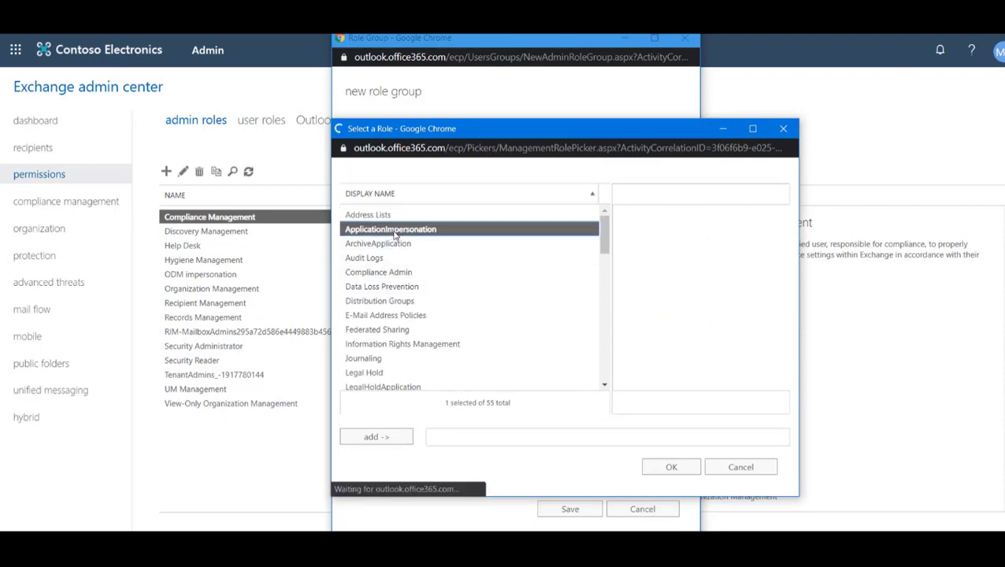
pyautogui.click(397, 438)
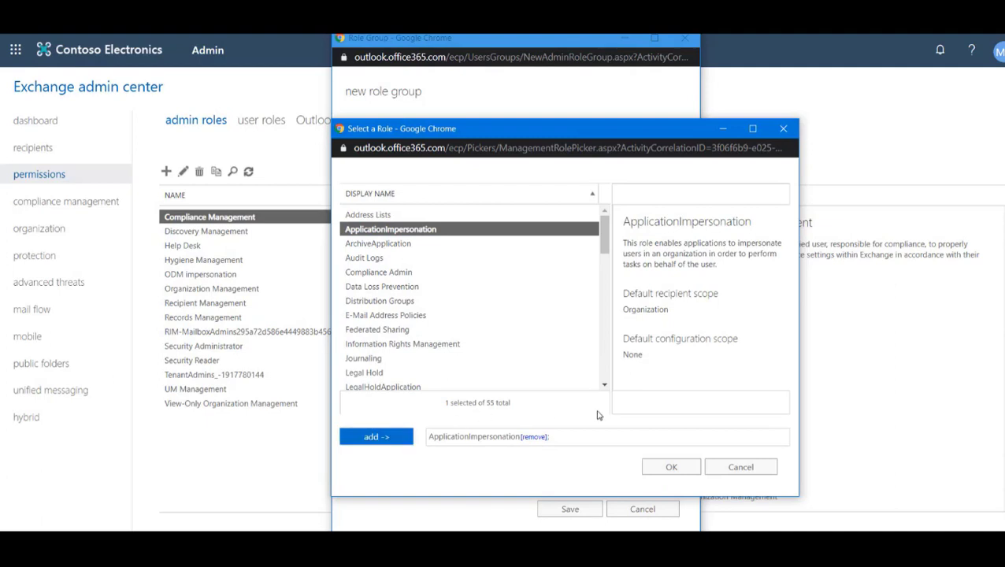
pyautogui.click(685, 473)
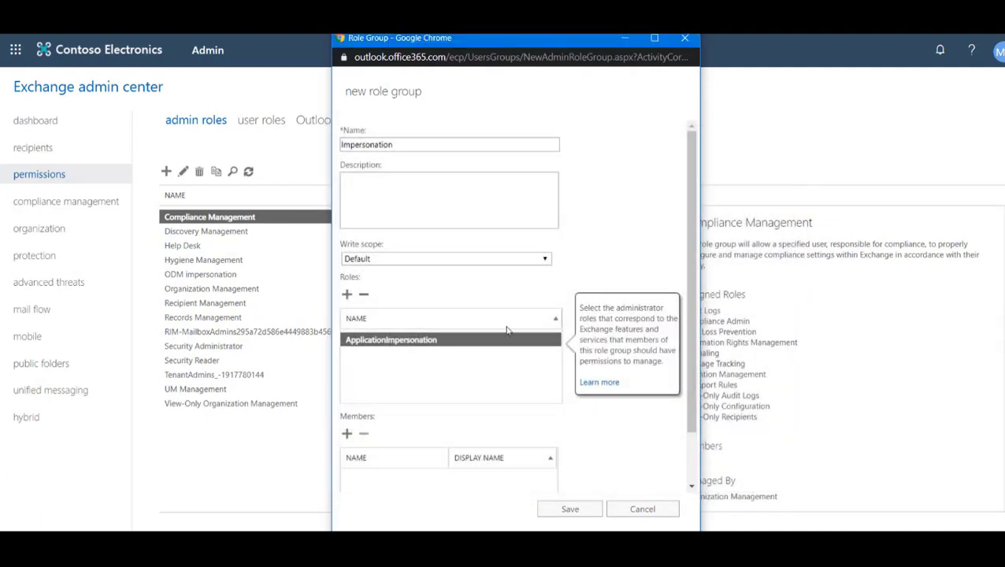
pyautogui.scroll(-1, 504, 326)
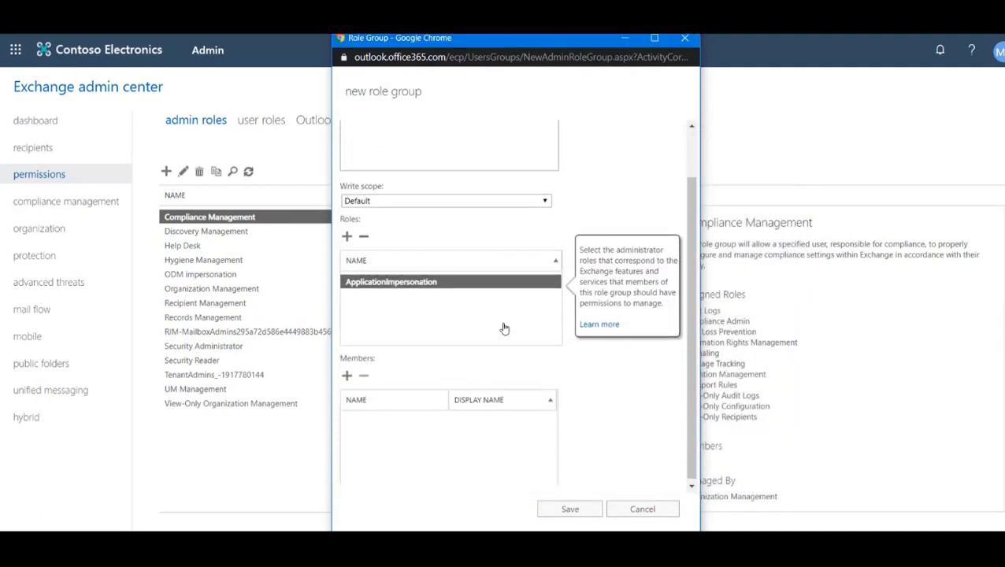
pyautogui.click(348, 373)
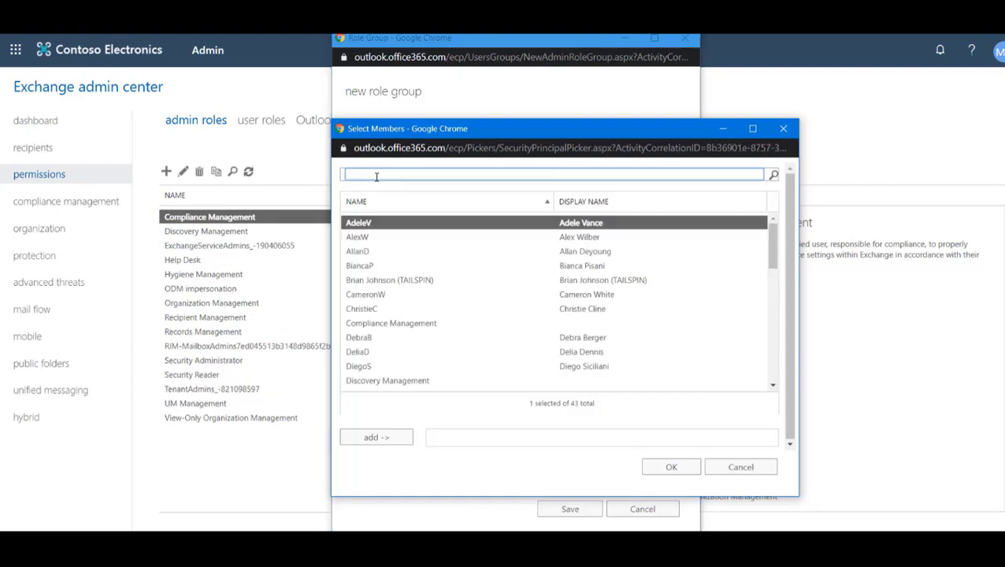
# Step: Search for 'Migration' and add the Migration Admin account as a group member
pyautogui.write('Migration')
pyautogui.press('Return')
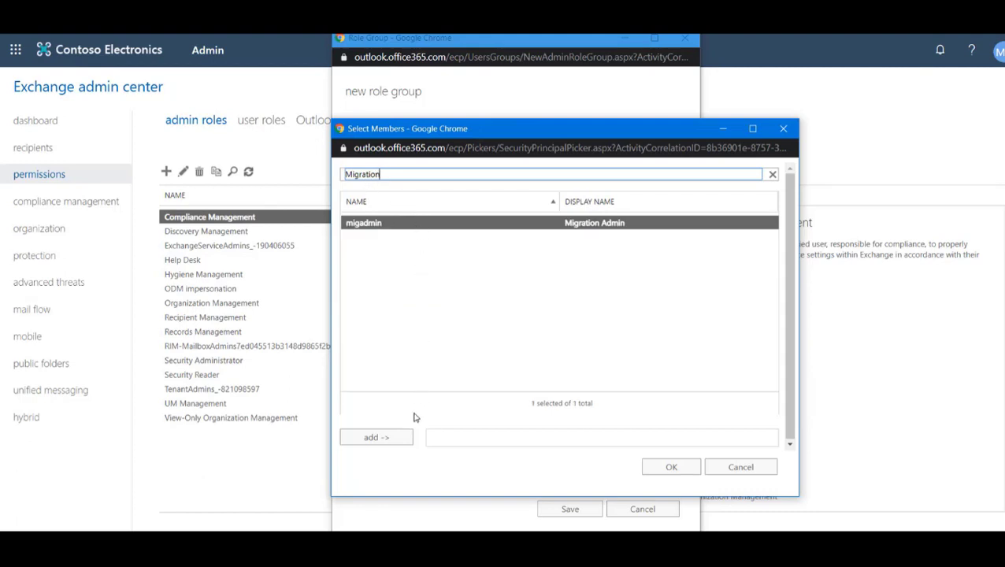
pyautogui.click(394, 435)
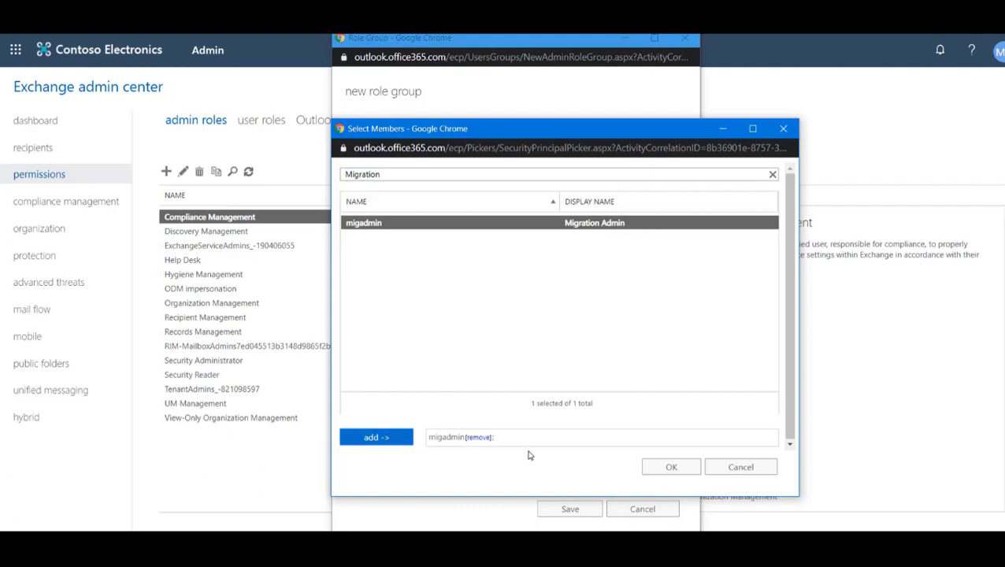
pyautogui.click(681, 474)
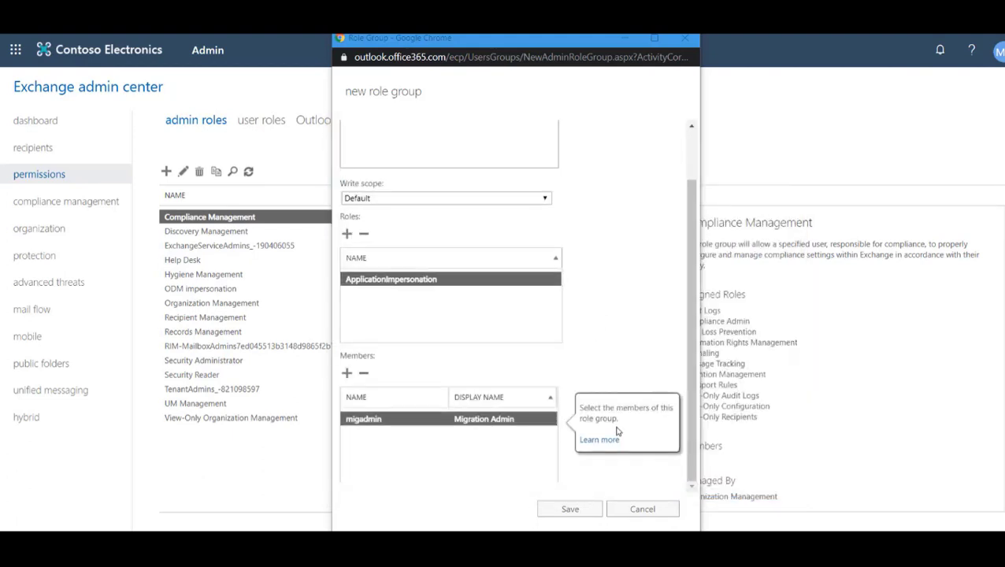
# Step: Save the new Impersonation role group
pyautogui.click(587, 510)
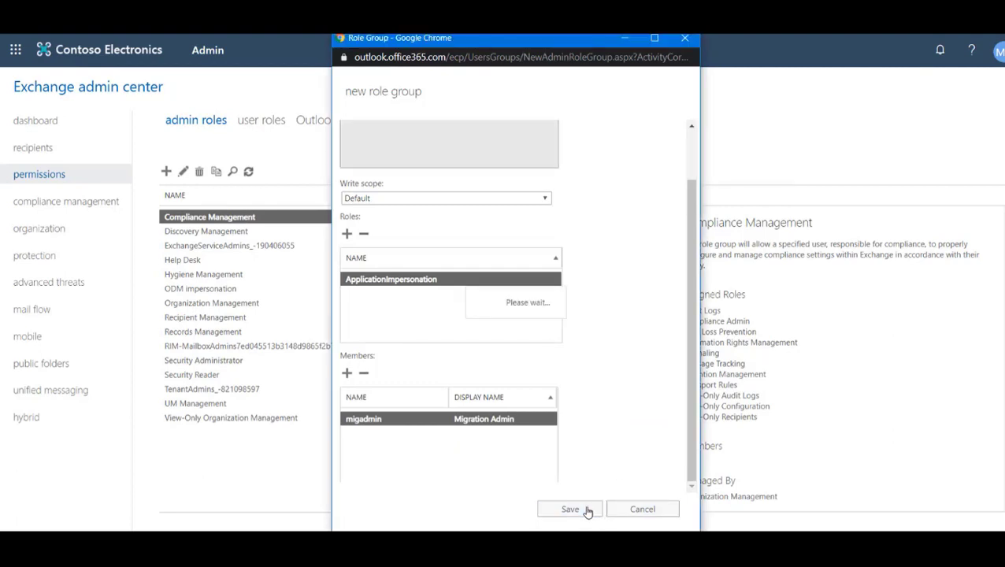